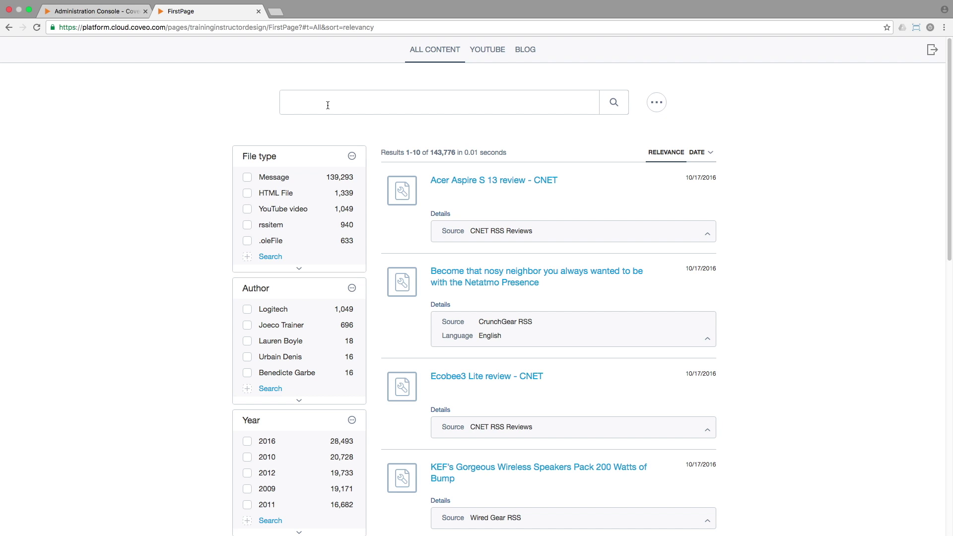
{"action": "type", "text": "mouse"}
Search 'mouse' on the FirstPage search page, then return to the console's Pipelines list
{"action": "key", "text": "Return"}
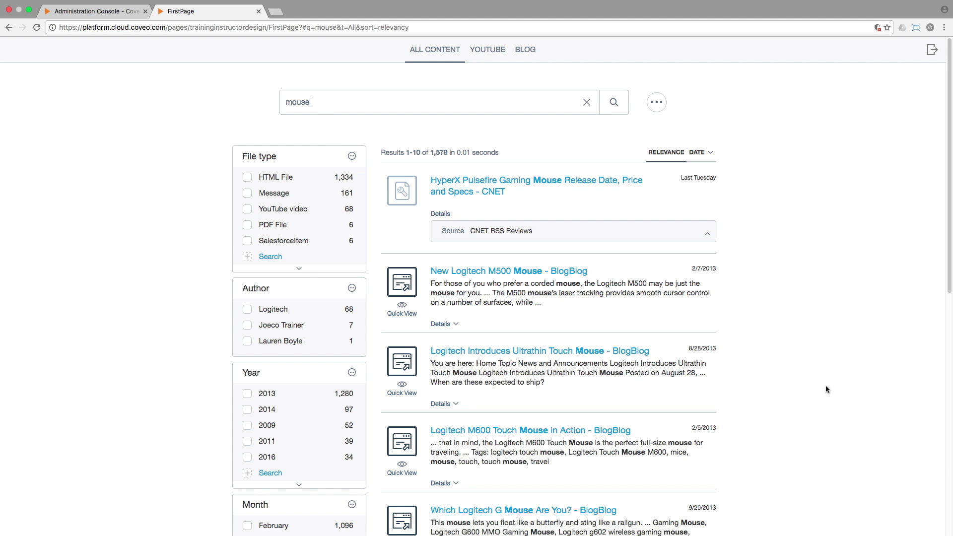
{"action": "scroll", "coordinate": [826, 385], "scroll_direction": "down", "scroll_amount": 5}
{"action": "scroll", "coordinate": [826, 389], "scroll_direction": "down", "scroll_amount": 2}
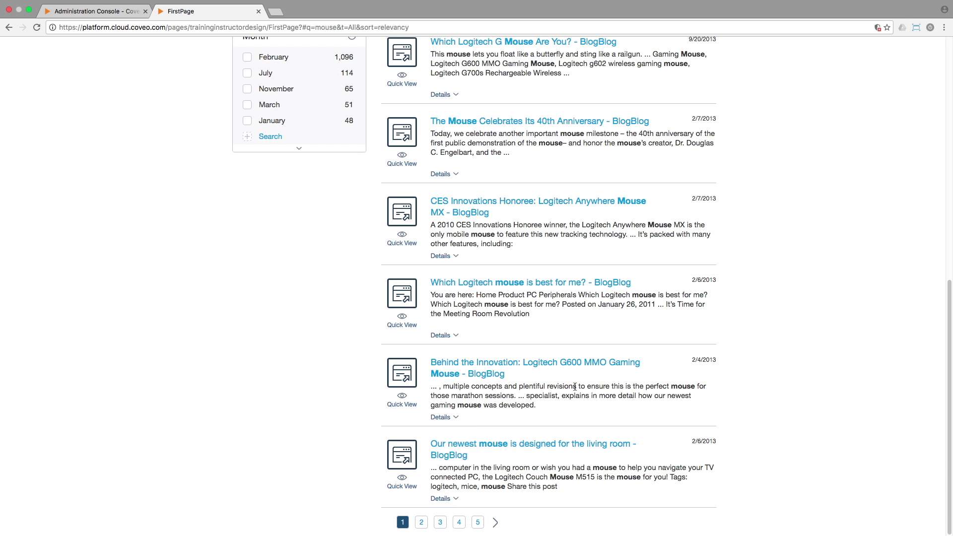
{"action": "scroll", "coordinate": [574, 385], "scroll_direction": "up", "scroll_amount": 3}
{"action": "scroll", "coordinate": [575, 386], "scroll_direction": "up", "scroll_amount": 5}
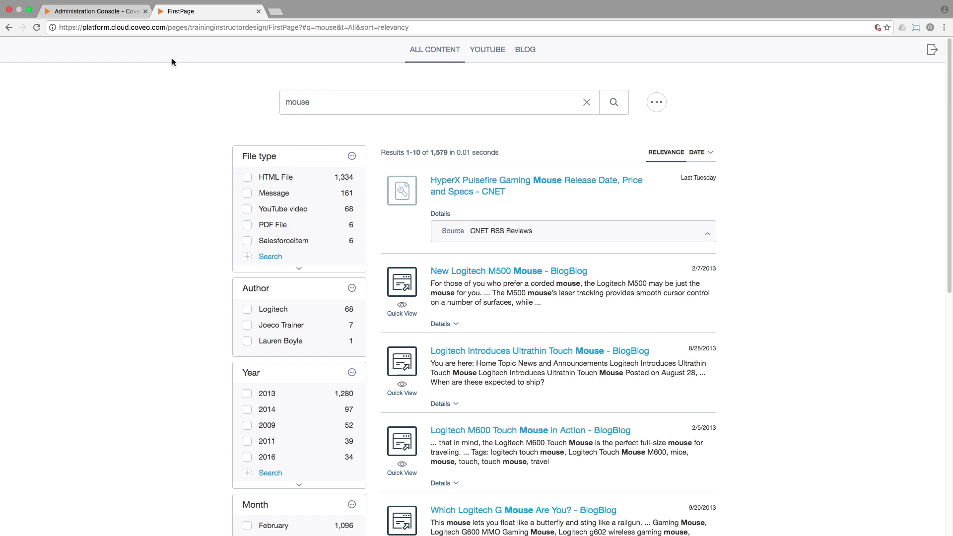
{"action": "left_click", "coordinate": [126, 12]}
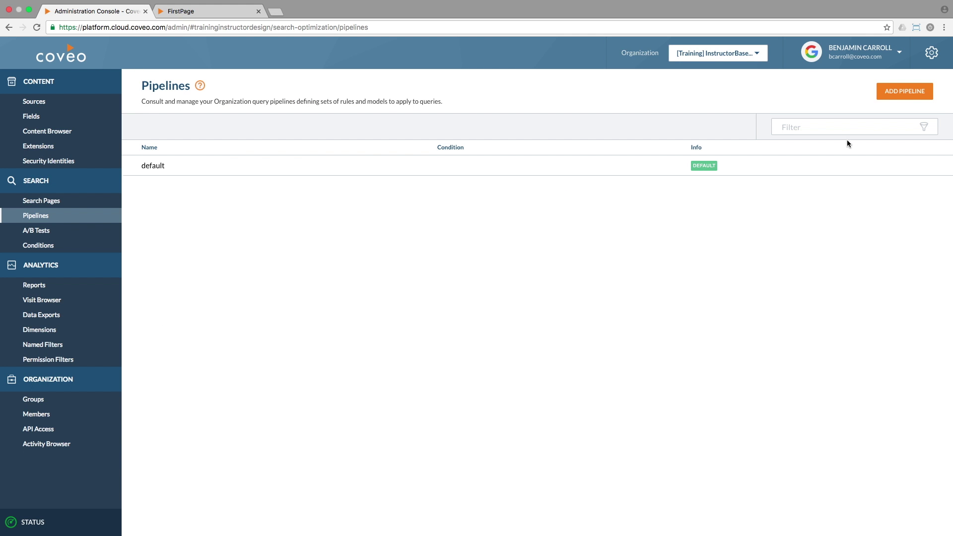
Add a query pipeline named CBSL and open its page
{"action": "left_click", "coordinate": [892, 93]}
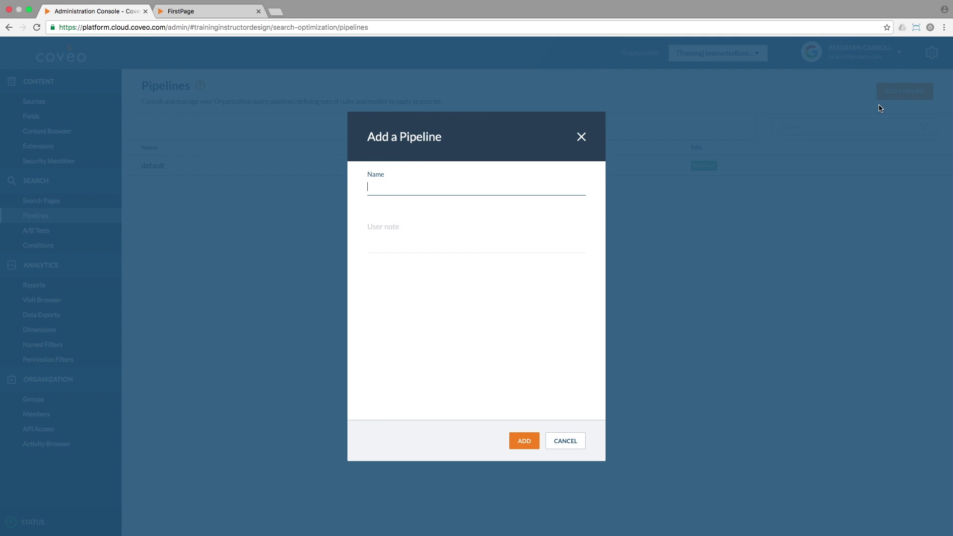
{"action": "type", "text": "CBSL"}
{"action": "left_click", "coordinate": [533, 443]}
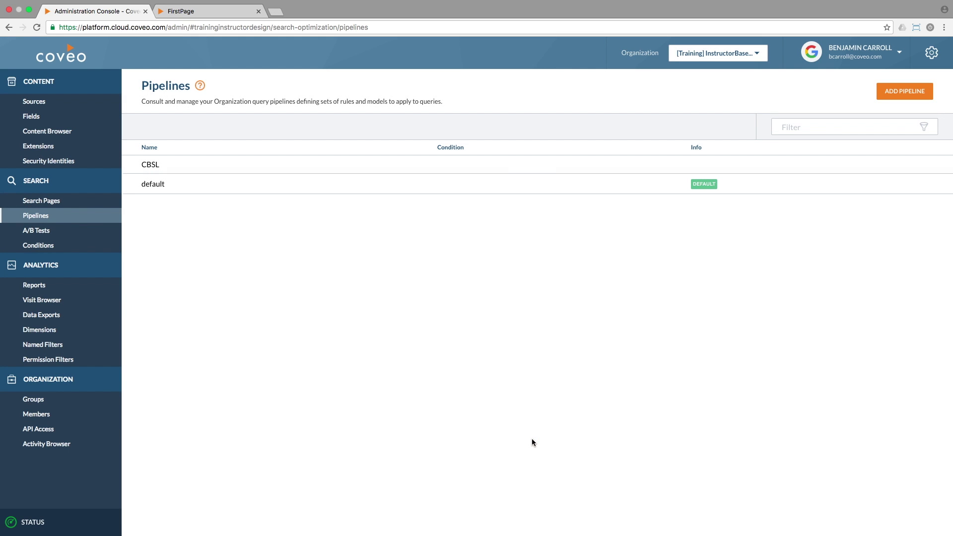
{"action": "left_click", "coordinate": [151, 165]}
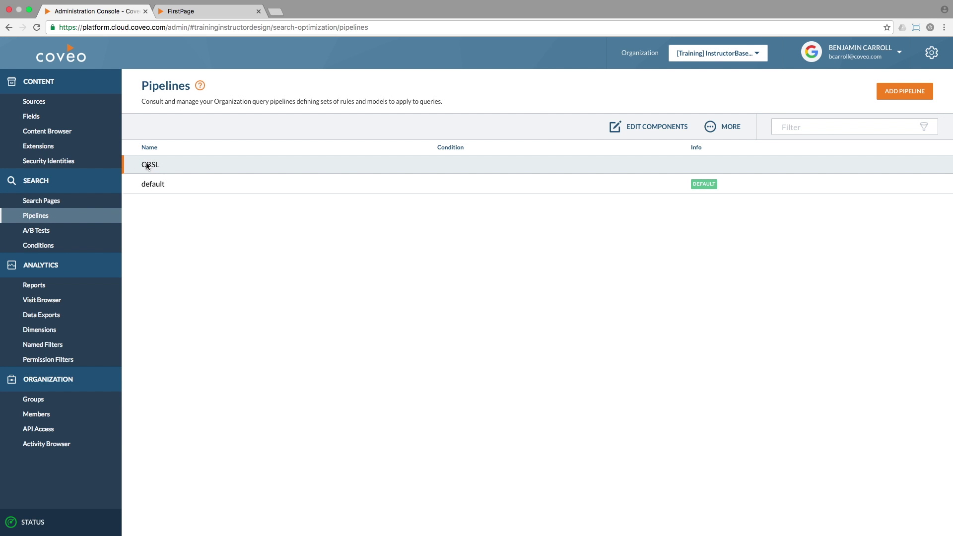
{"action": "left_click", "coordinate": [658, 131]}
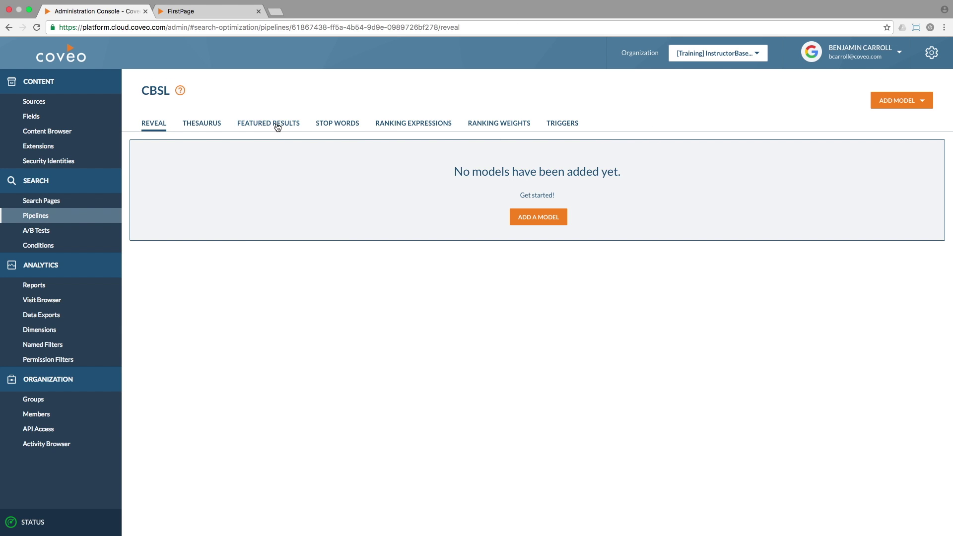
Start a CBSL featured result rule featuring the Logitech G600 MMO Gaming Mouse blog post
{"action": "left_click", "coordinate": [277, 124]}
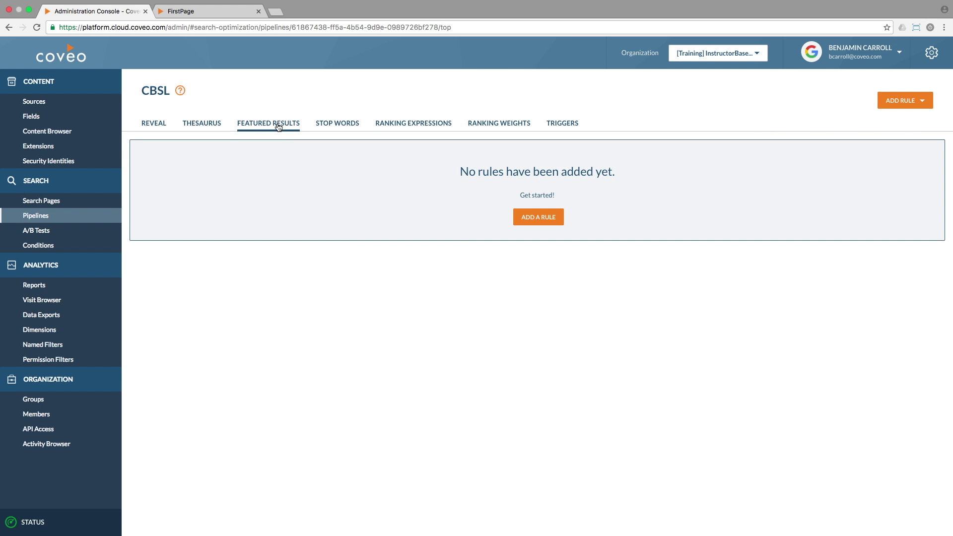
{"action": "left_click", "coordinate": [542, 219]}
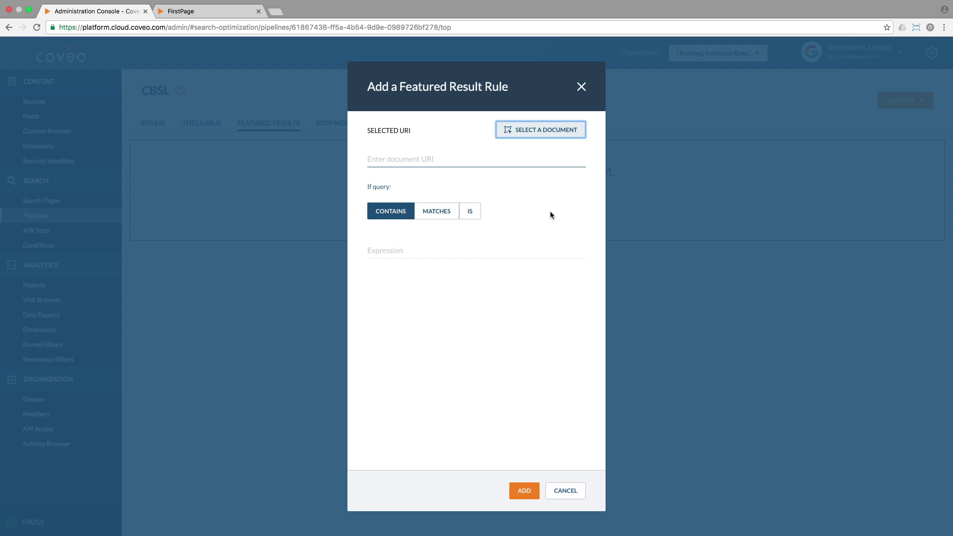
{"action": "left_click", "coordinate": [533, 133]}
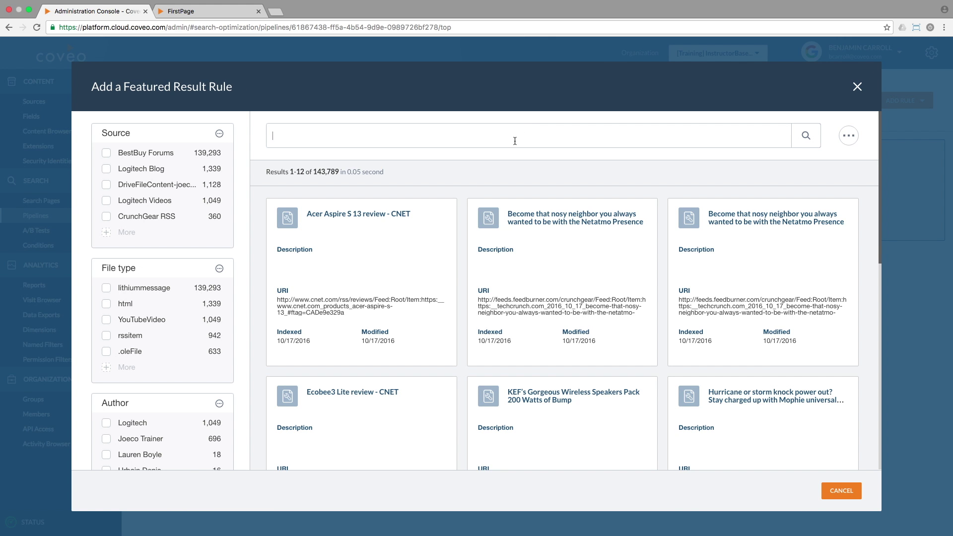
{"action": "left_click", "coordinate": [516, 139]}
{"action": "type", "text": "g600 "}
{"action": "type", "text": "gaming "}
{"action": "type", "text": "mouse"}
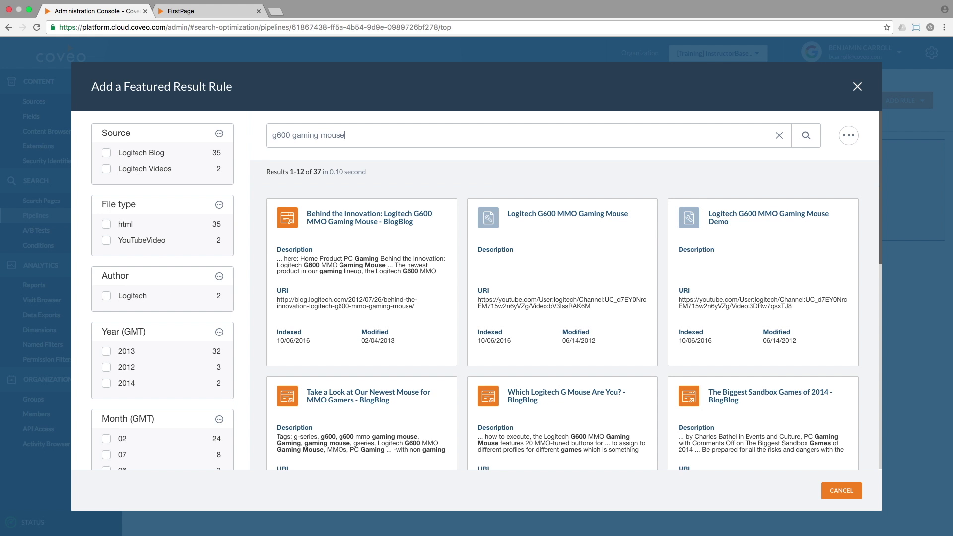
{"action": "mouse_move", "coordinate": [361, 282]}
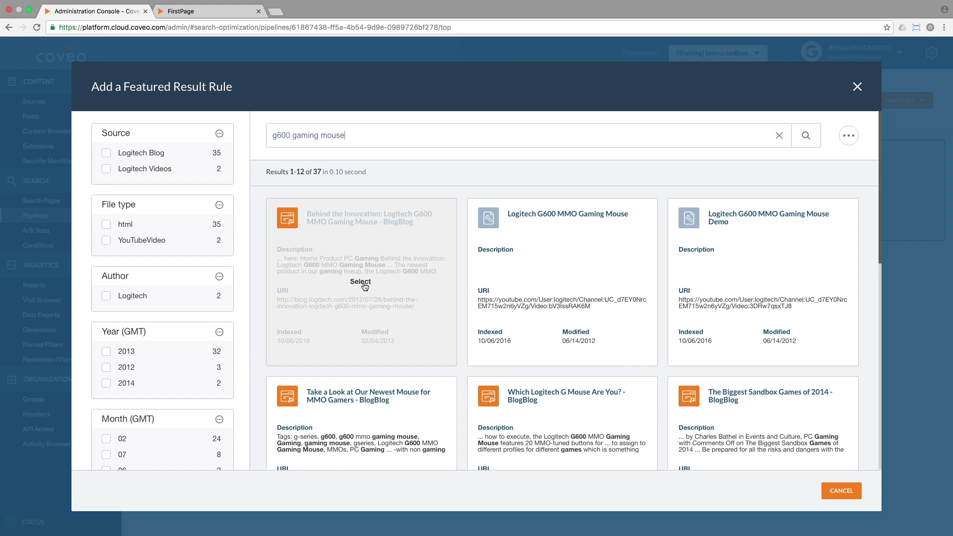
{"action": "left_click", "coordinate": [365, 287]}
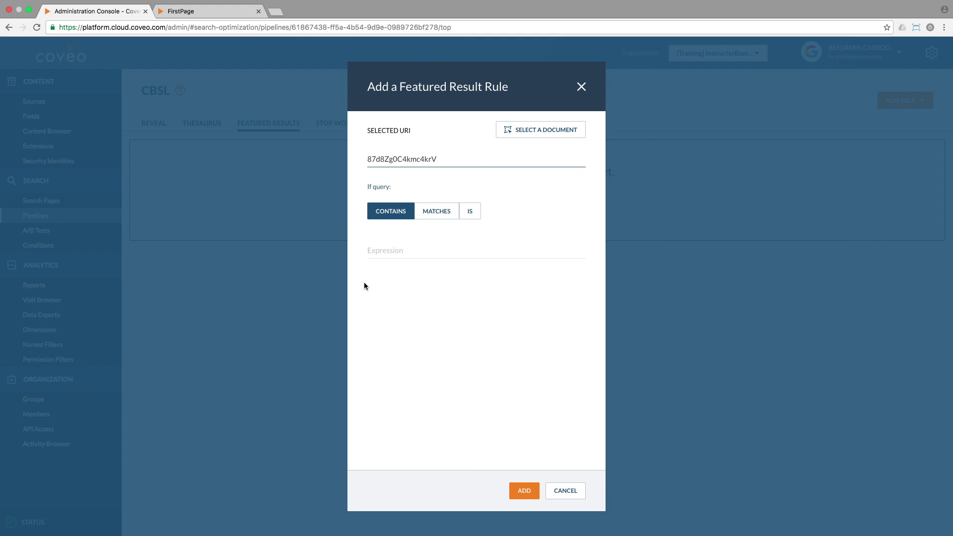
Add the G600 featured rule with the condition query CONTAINS 'mouse'
{"action": "left_click", "coordinate": [395, 249]}
{"action": "type", "text": "m"}
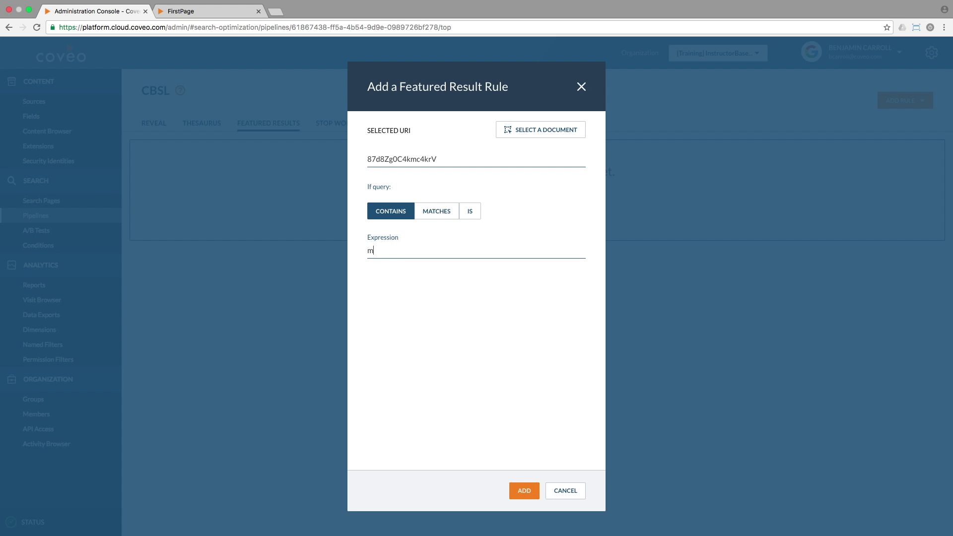
{"action": "type", "text": "ouse"}
{"action": "left_click", "coordinate": [525, 490]}
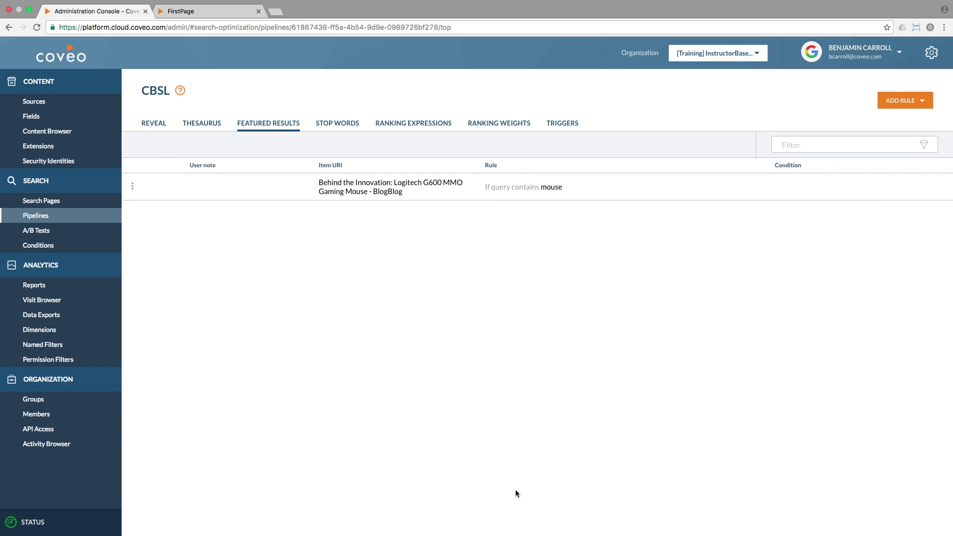
{"action": "left_click", "coordinate": [570, 189]}
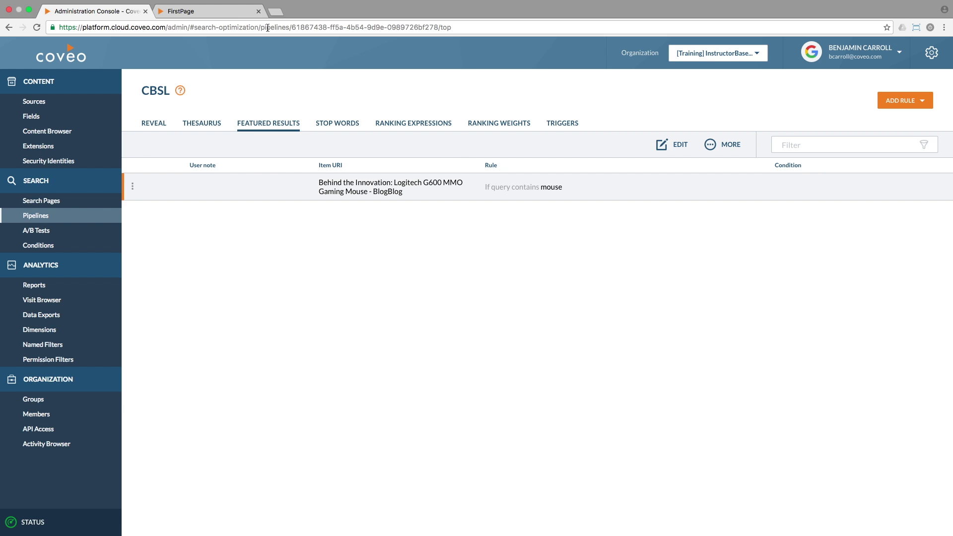
Rerun the 'mouse' search on FirstPage, then place the cursor in the address bar
{"action": "left_click", "coordinate": [233, 14]}
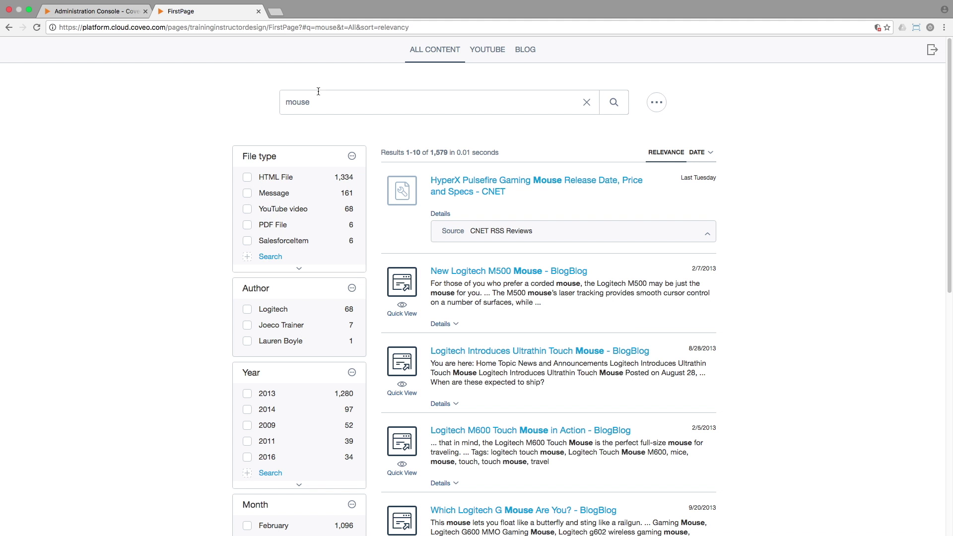
{"action": "left_click", "coordinate": [613, 104]}
{"action": "left_click", "coordinate": [300, 28]}
{"action": "left_click", "coordinate": [299, 28]}
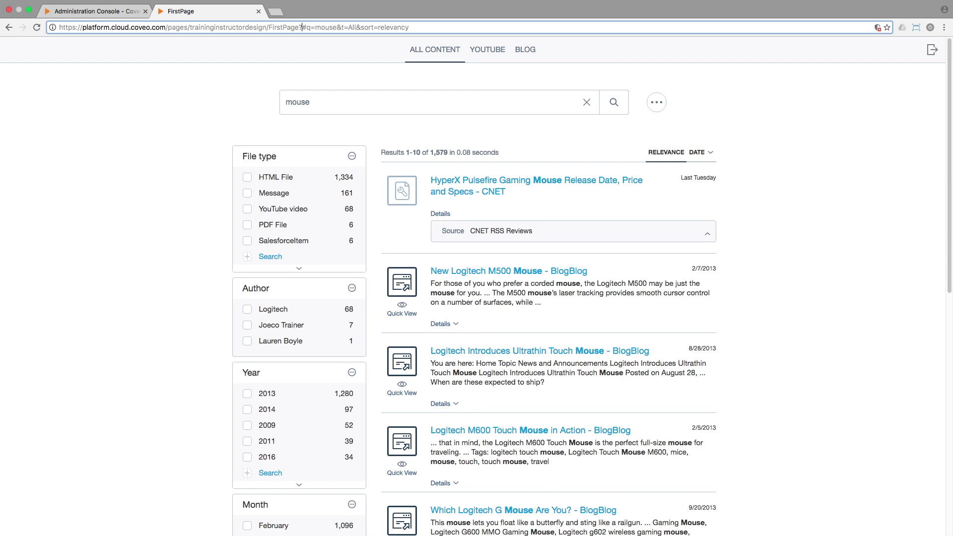
{"action": "type", "text": "pip"}
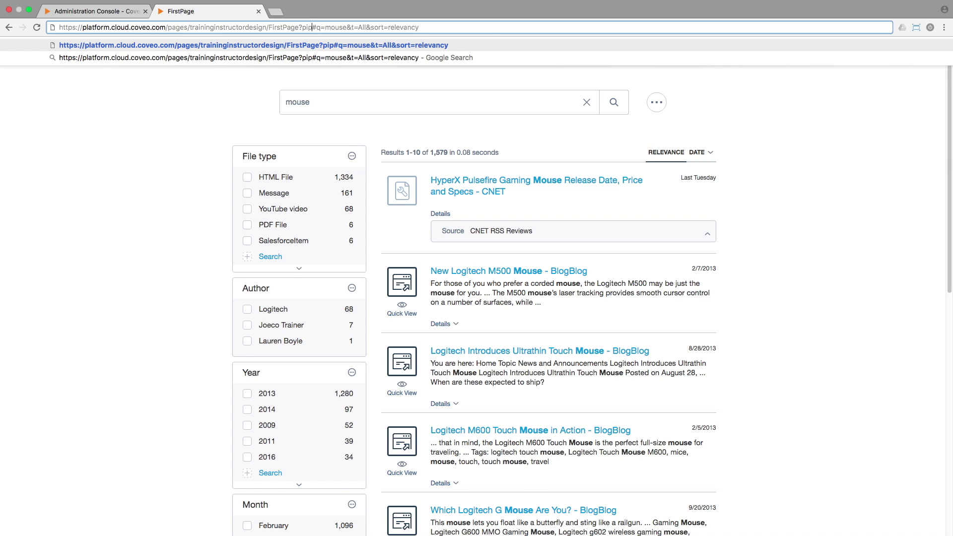
{"action": "type", "text": "eline=CB"}
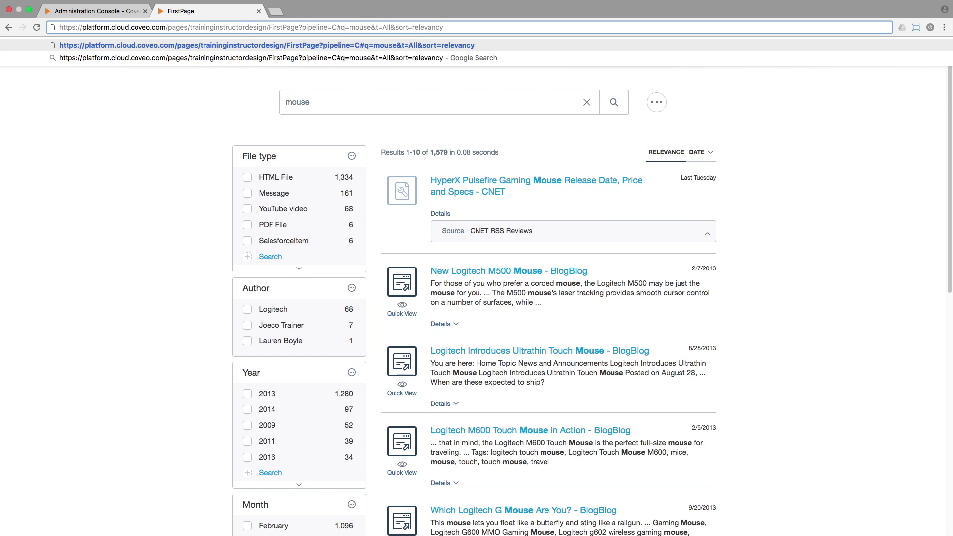
{"action": "type", "text": "SL"}
Reload the search page with 'pipeline=CBSL' added after 'FirstPage?' in the URL
{"action": "key", "text": "Return"}
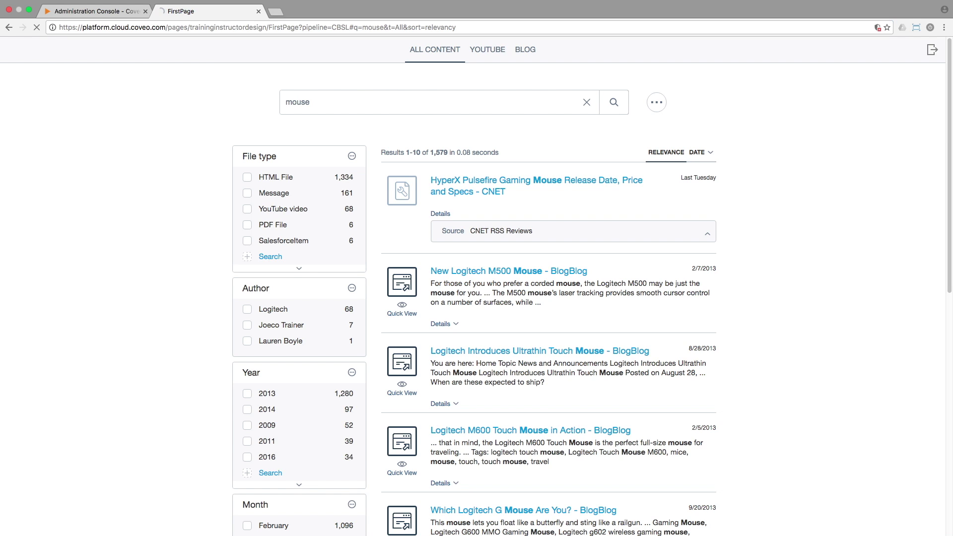